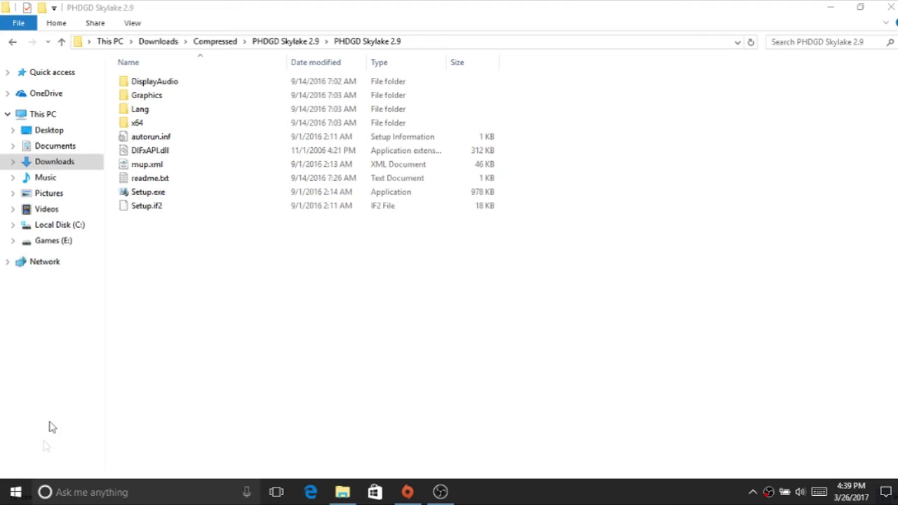
Bring up the Start button's quick-access system tools menu
{"action": "right_click", "coordinate": [8, 493]}
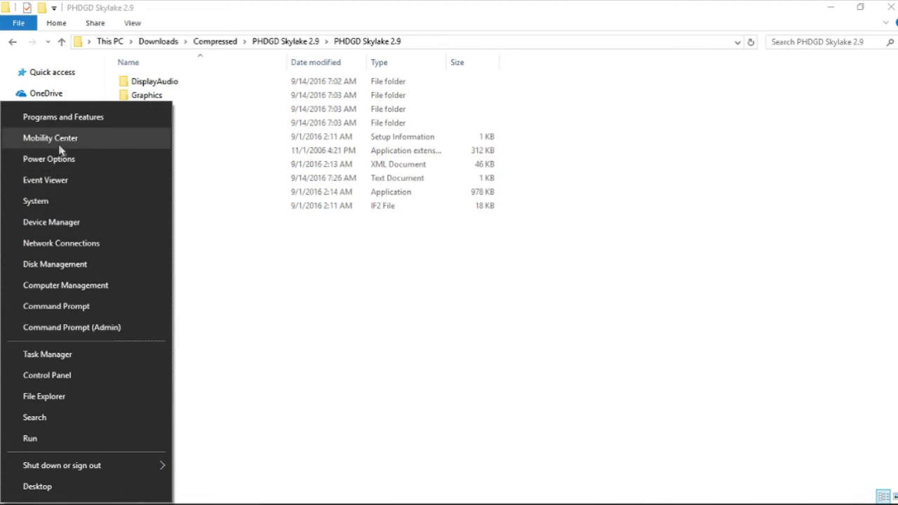
Open Device Manager and expand Display adapters to reveal Intel(R) HD Graphics 5500
{"action": "left_click", "coordinate": [81, 223]}
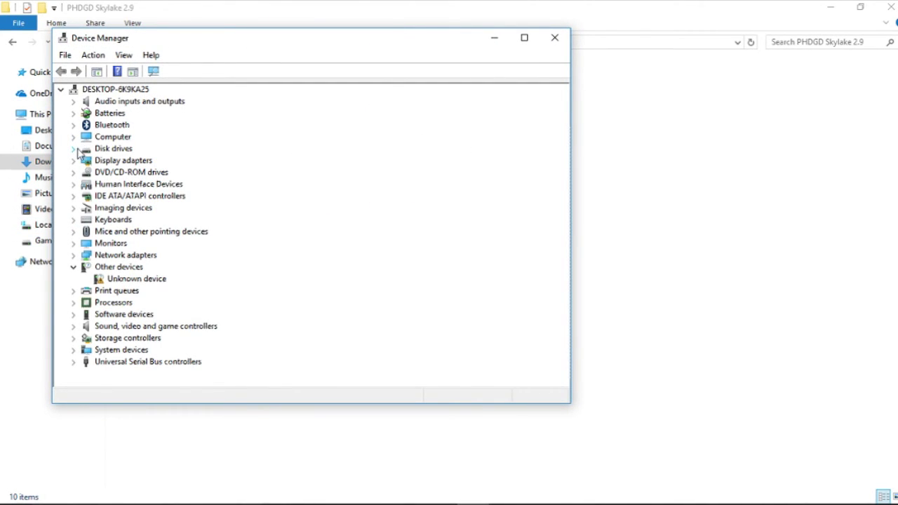
{"action": "left_click", "coordinate": [74, 160]}
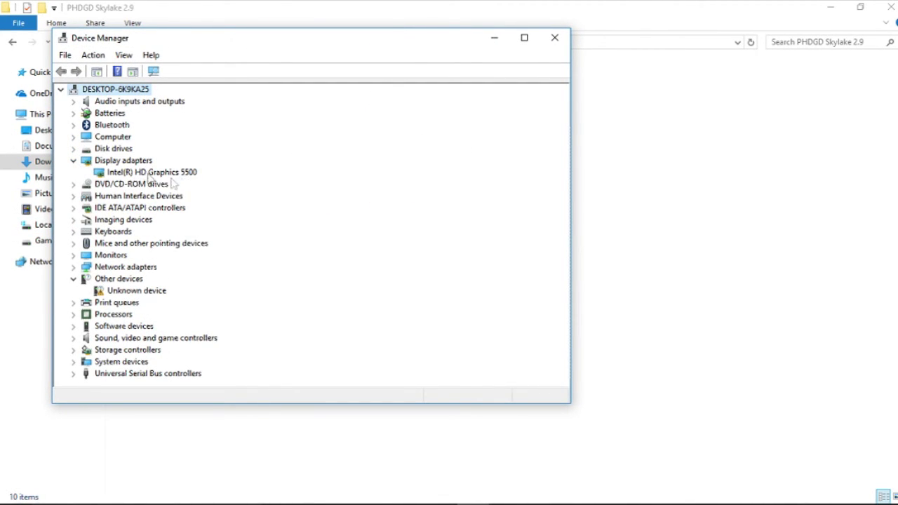
{"action": "scroll", "coordinate": [295, 276], "scroll_direction": "down", "scroll_amount": 4}
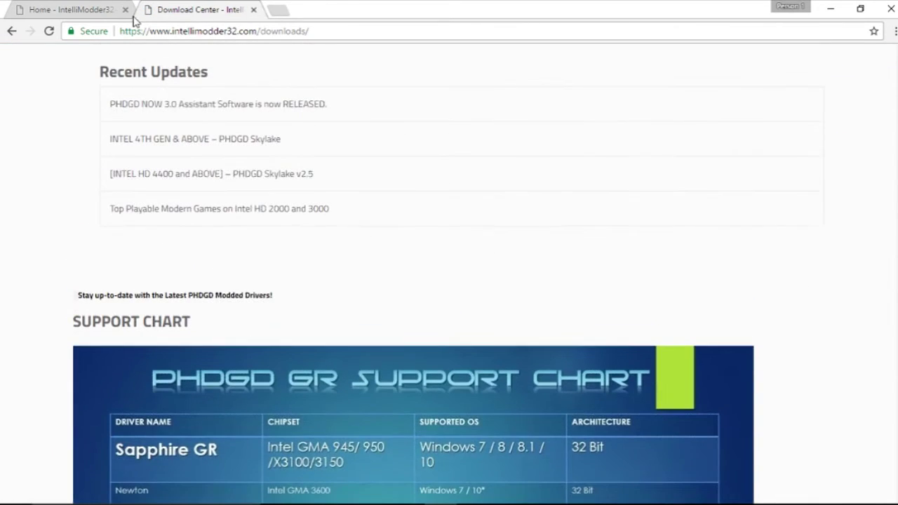
Close the leftover home tab, then follow the Download Center's Legacy Drivers link to PHDGD Skylake Series
{"action": "left_click", "coordinate": [127, 9]}
{"action": "scroll", "coordinate": [453, 171], "scroll_direction": "down", "scroll_amount": 5}
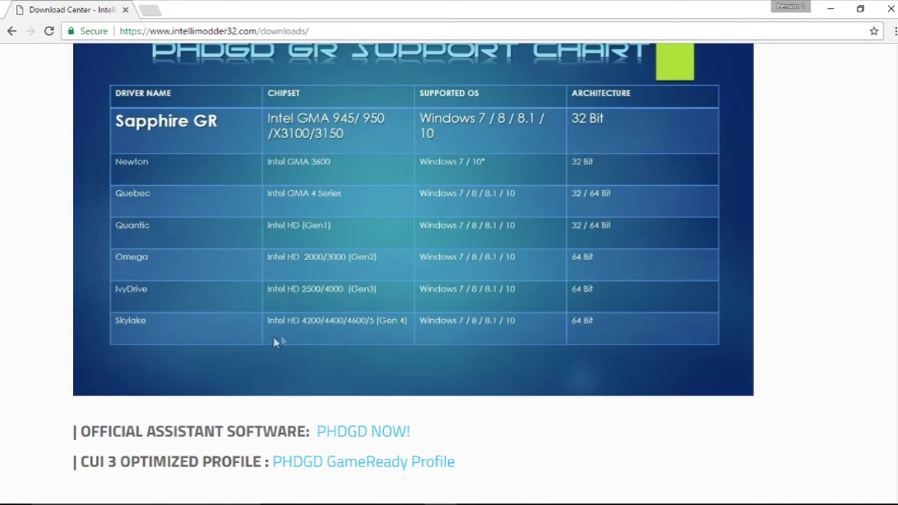
{"action": "scroll", "coordinate": [301, 348], "scroll_direction": "down", "scroll_amount": 1}
{"action": "scroll", "coordinate": [309, 365], "scroll_direction": "down", "scroll_amount": 2}
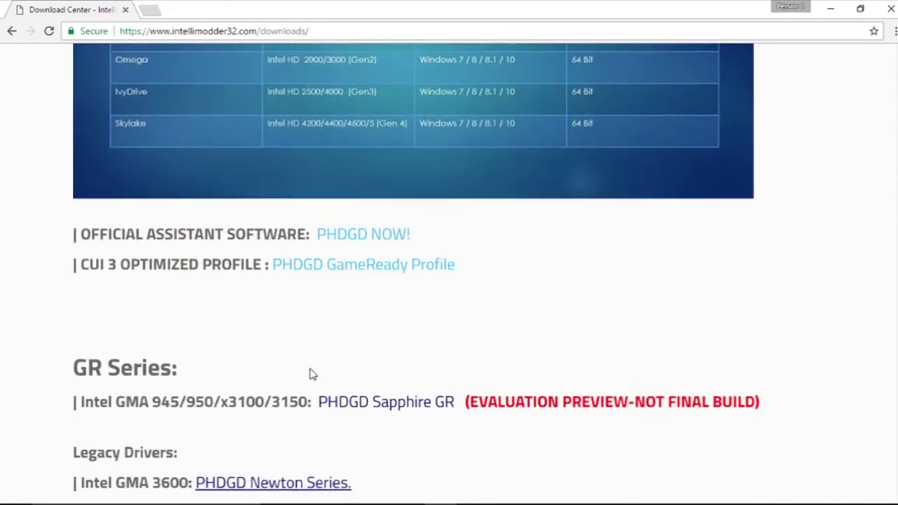
{"action": "scroll", "coordinate": [308, 373], "scroll_direction": "down", "scroll_amount": 1}
{"action": "scroll", "coordinate": [266, 373], "scroll_direction": "down", "scroll_amount": 1}
{"action": "scroll", "coordinate": [242, 375], "scroll_direction": "down", "scroll_amount": 1}
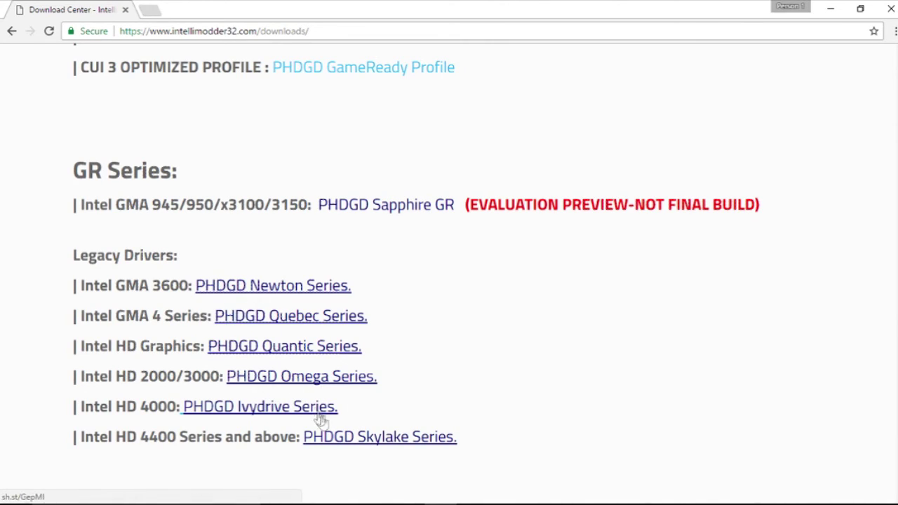
{"action": "left_click", "coordinate": [344, 438]}
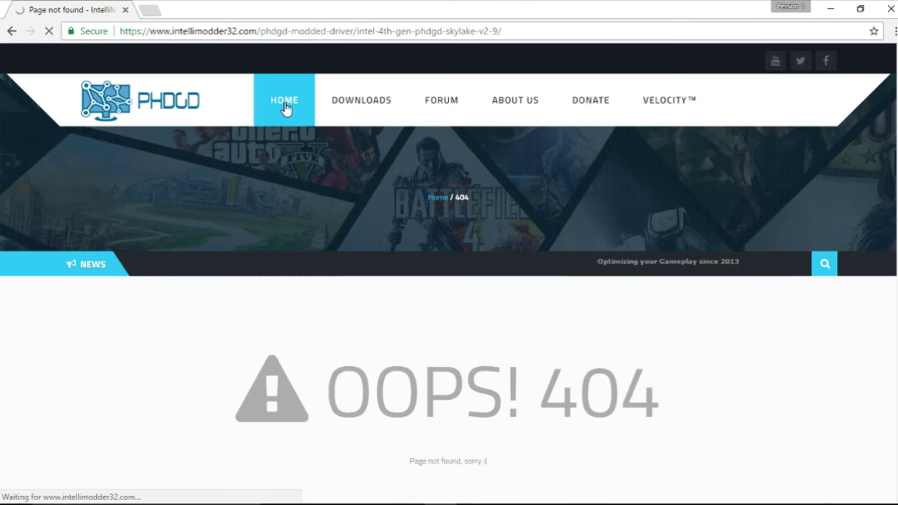
From the site's home page, open the PHDGD Skylake post and its Skylake v2.9 (64Bit) download link
{"action": "left_click", "coordinate": [284, 110]}
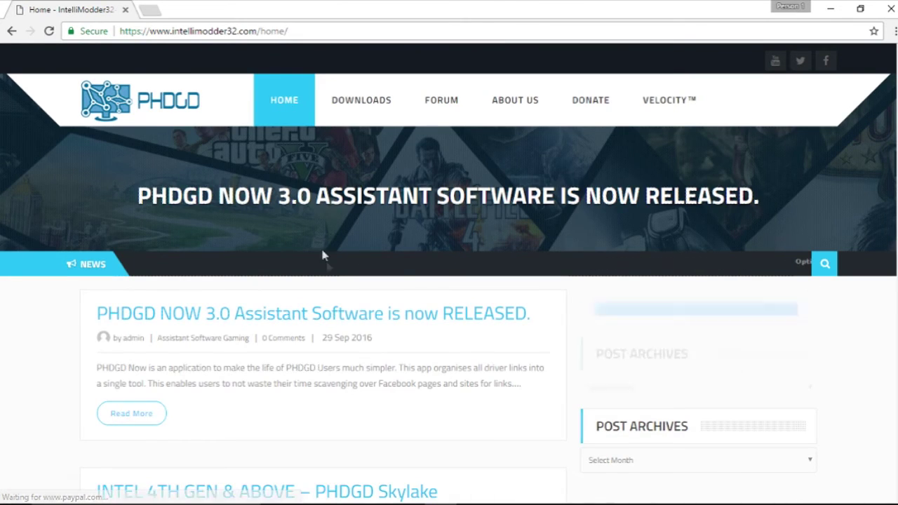
{"action": "scroll", "coordinate": [323, 255], "scroll_direction": "down", "scroll_amount": 3}
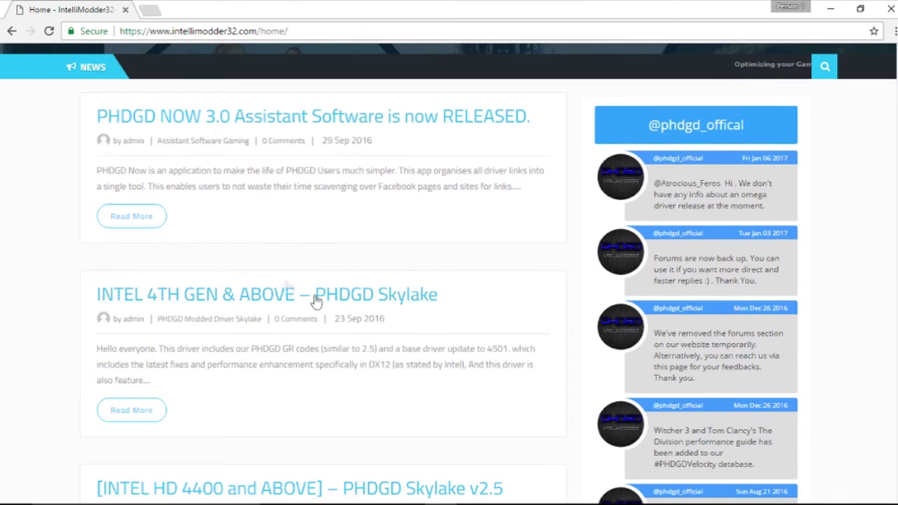
{"action": "left_click", "coordinate": [254, 305]}
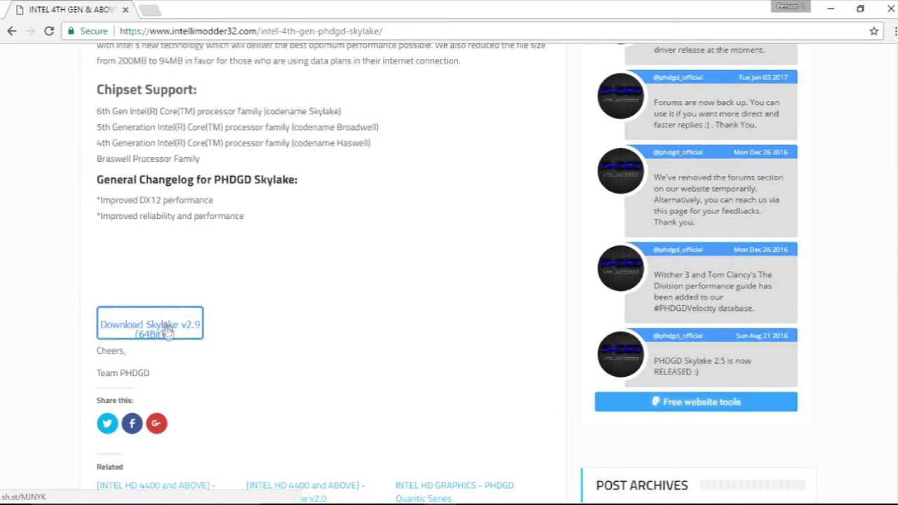
{"action": "left_click", "coordinate": [168, 328]}
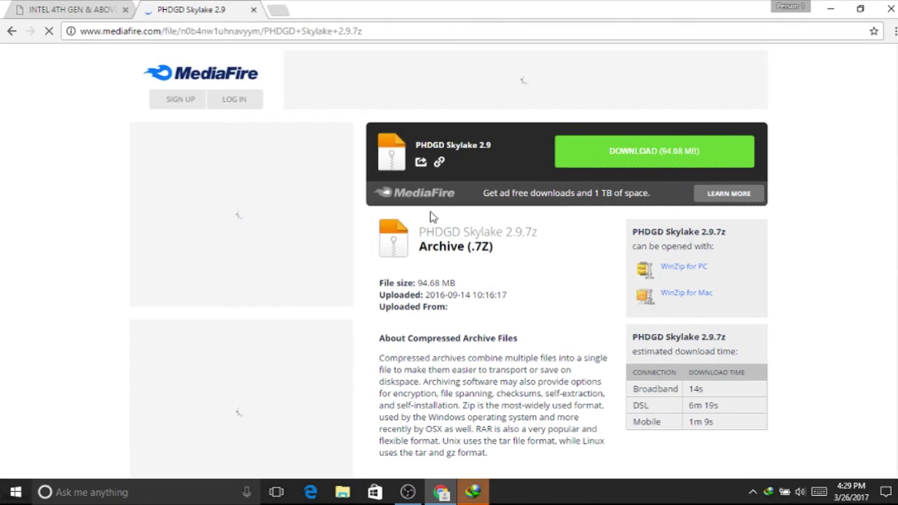
Download the 94.68 MB PHDGD Skylake 2.9 archive from MediaFire and choose to extract it
{"action": "left_click", "coordinate": [620, 151]}
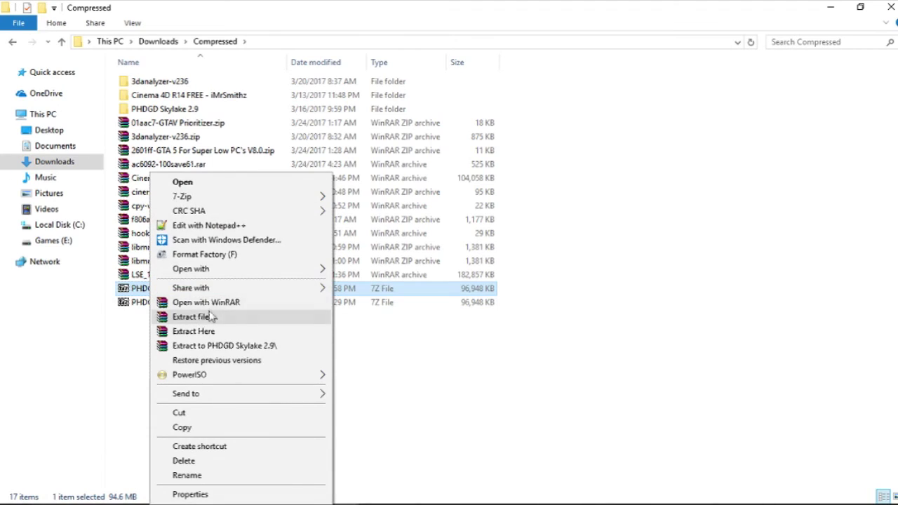
{"action": "left_click", "coordinate": [208, 316]}
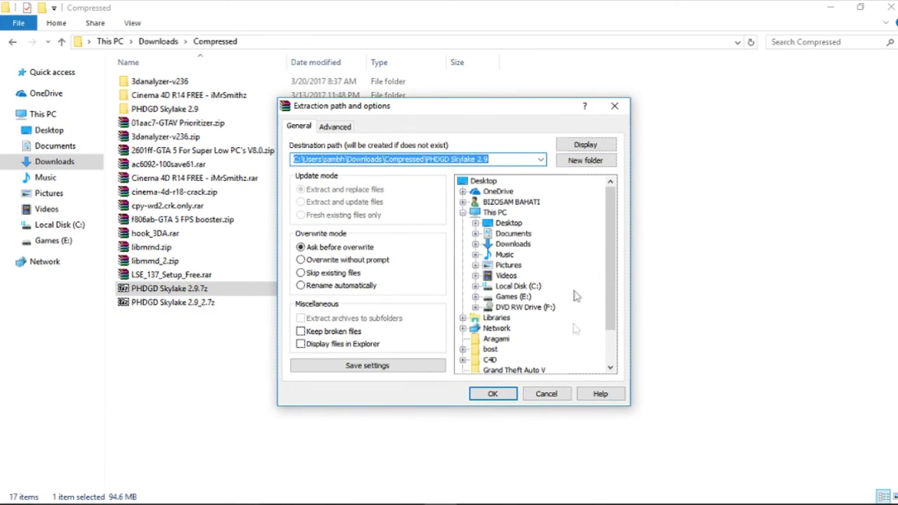
Extract the archive into the PHDGD Skylake 2.9 folder and dismiss the file-replace prompt
{"action": "left_click", "coordinate": [503, 395]}
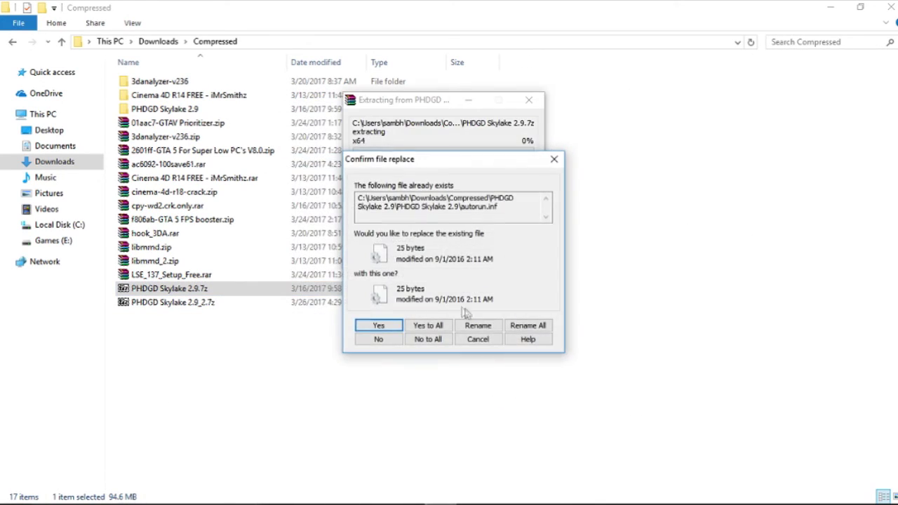
{"action": "left_click", "coordinate": [555, 160]}
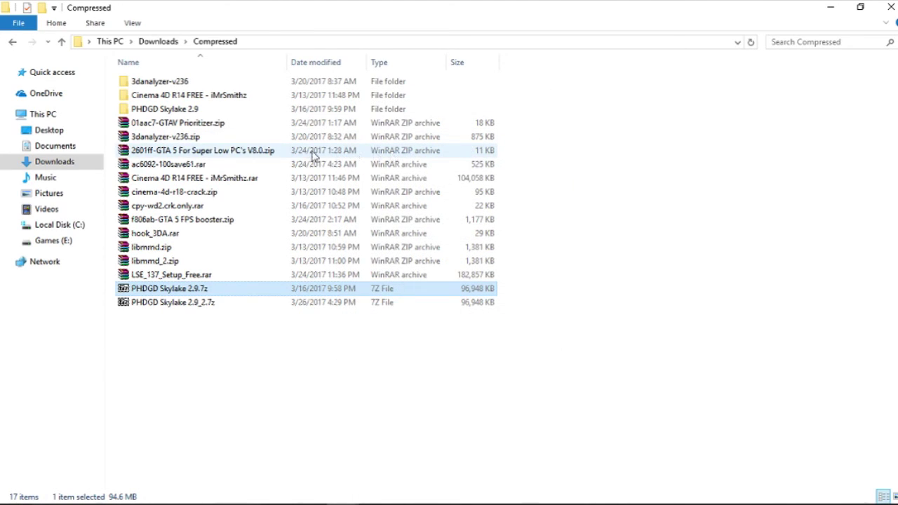
Open the PHDGD Skylake 2.9 Graphics subfolder and copy its full path from the address bar
{"action": "double_click", "coordinate": [211, 111]}
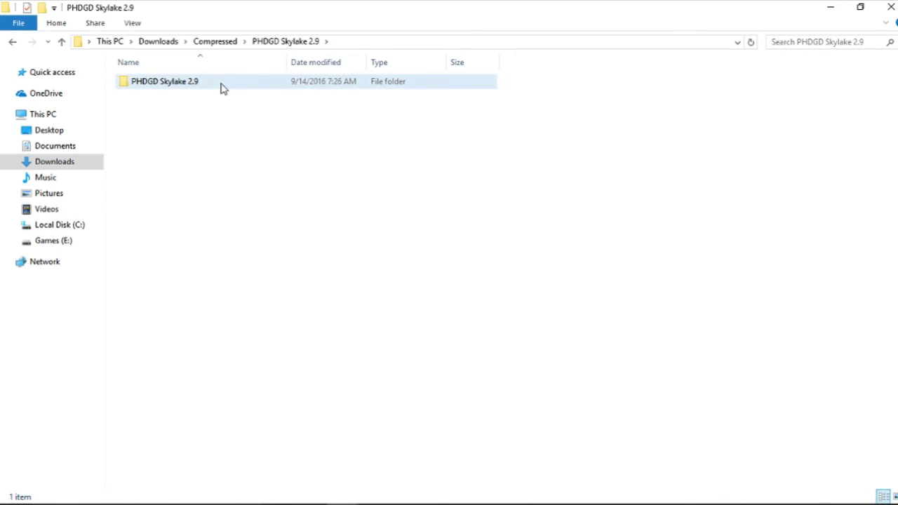
{"action": "double_click", "coordinate": [222, 88]}
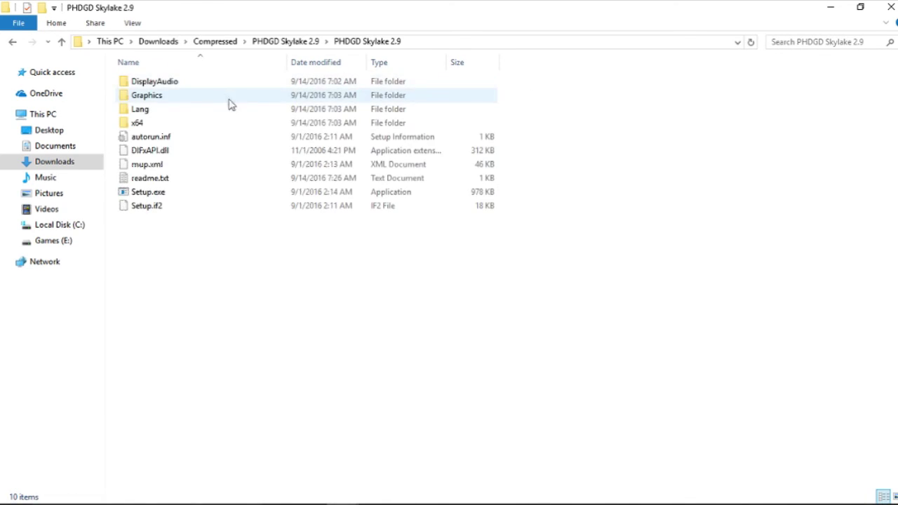
{"action": "double_click", "coordinate": [227, 97]}
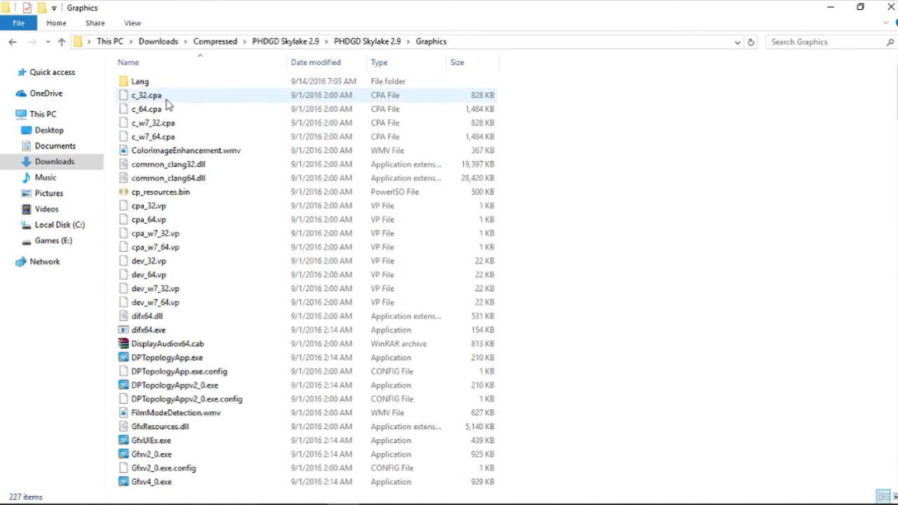
{"action": "left_click", "coordinate": [506, 42]}
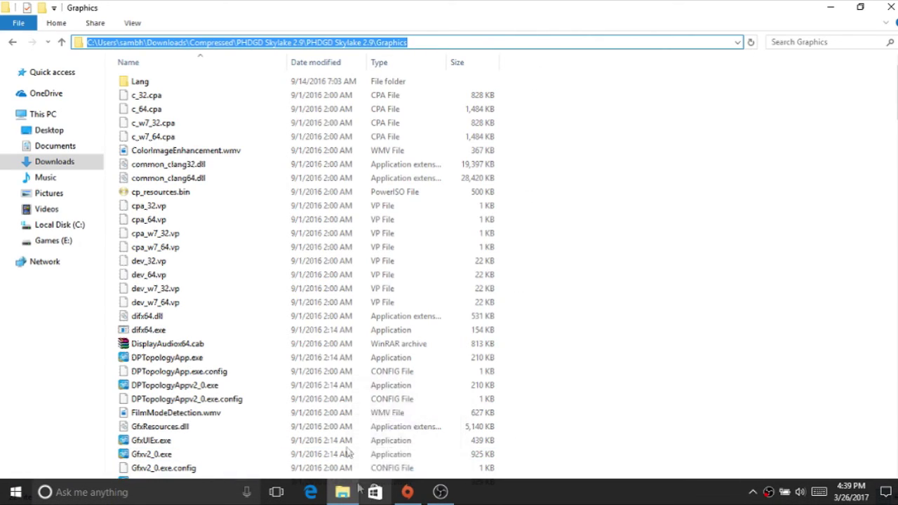
{"action": "right_click", "coordinate": [14, 491]}
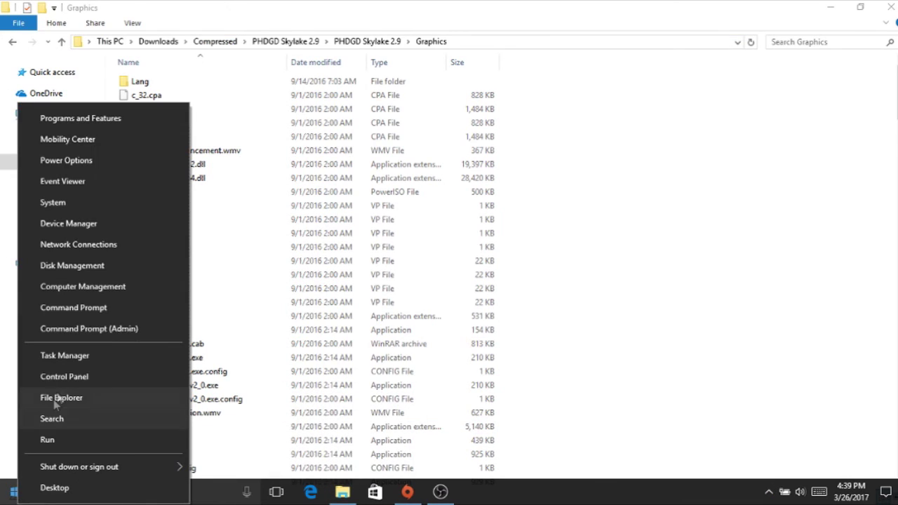
Open Device Manager, expand Display adapters and bring up Intel(R) HD Graphics 5500's context menu
{"action": "left_click", "coordinate": [99, 224]}
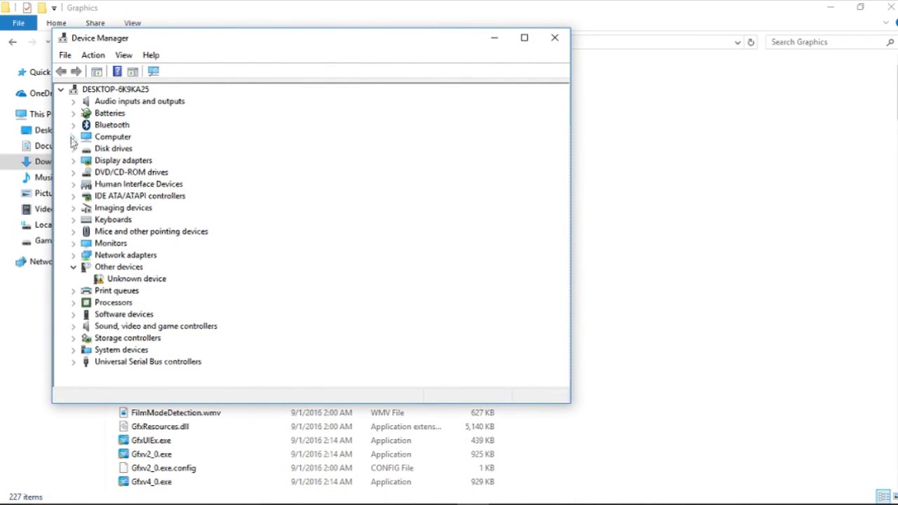
{"action": "left_click", "coordinate": [74, 162]}
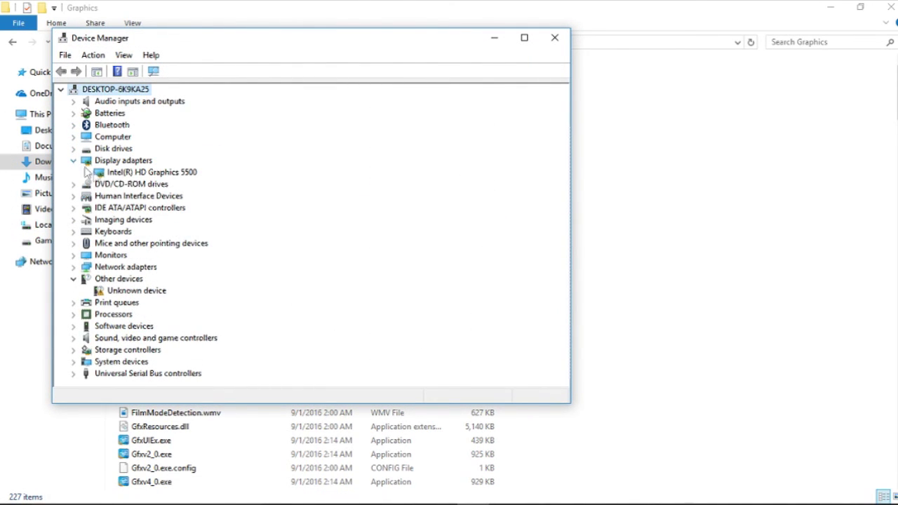
{"action": "left_click", "coordinate": [133, 173]}
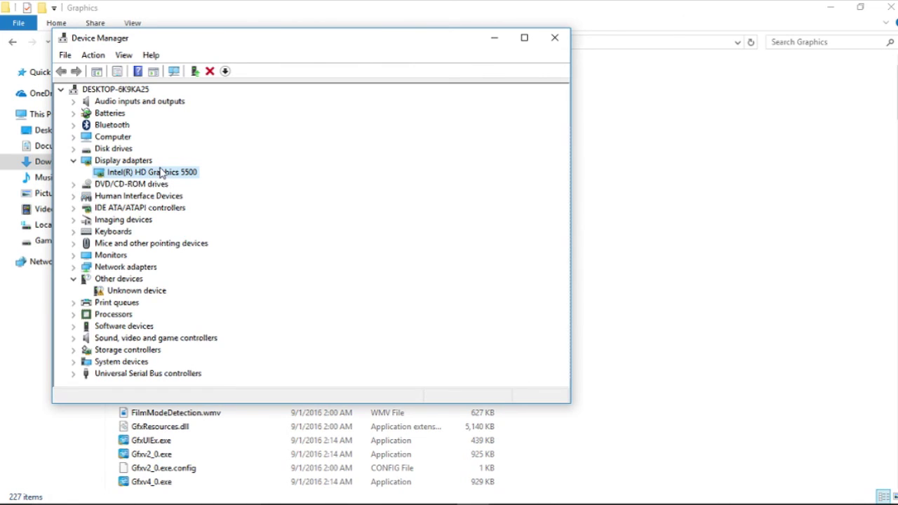
{"action": "right_click", "coordinate": [160, 178]}
Use Have Disk with the pasted Graphics folder path and select the PHDGD Skylake v2.9 model
{"action": "left_click", "coordinate": [210, 182]}
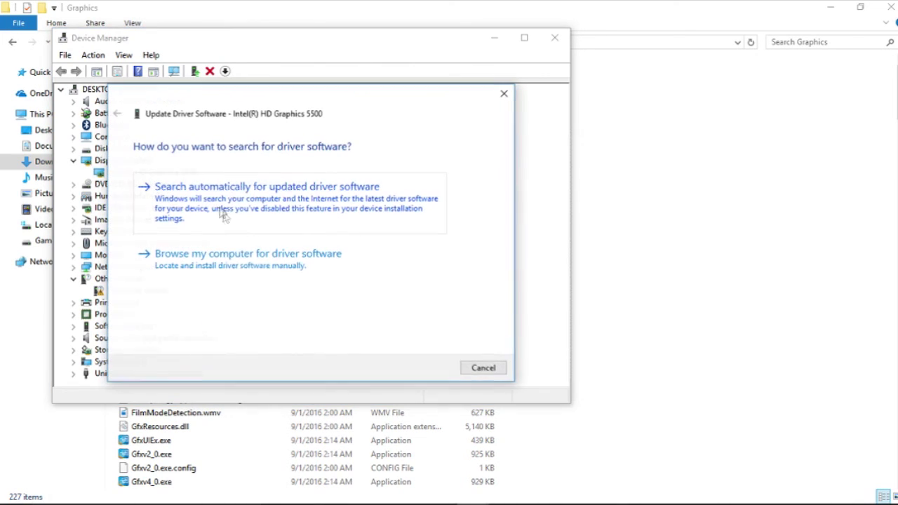
{"action": "left_click", "coordinate": [246, 257]}
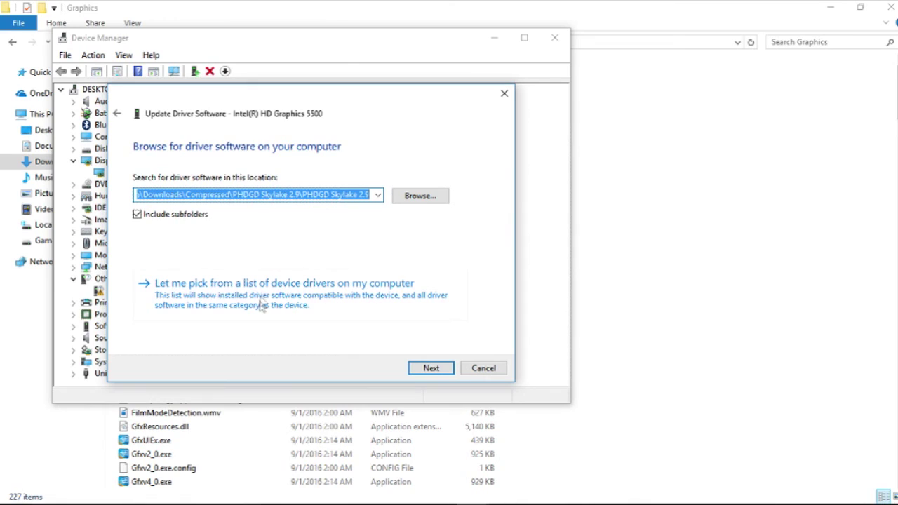
{"action": "left_click", "coordinate": [162, 298]}
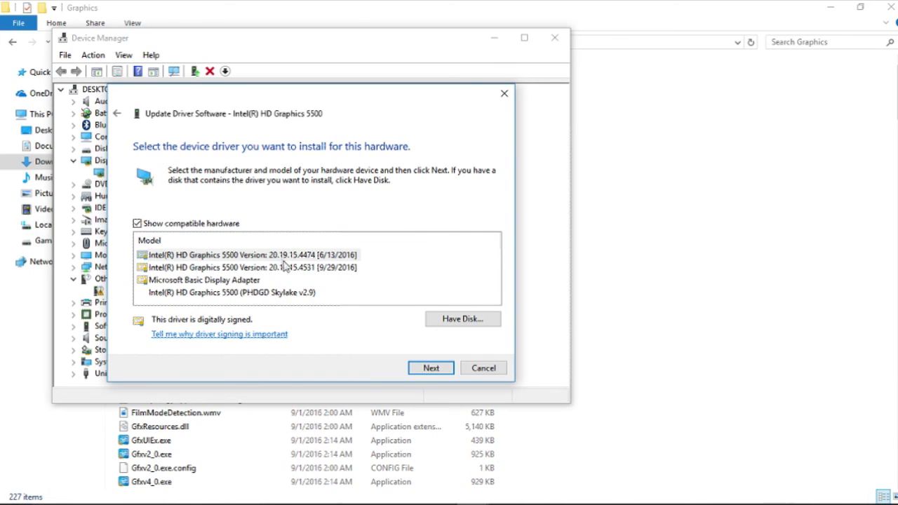
{"action": "left_click", "coordinate": [453, 320]}
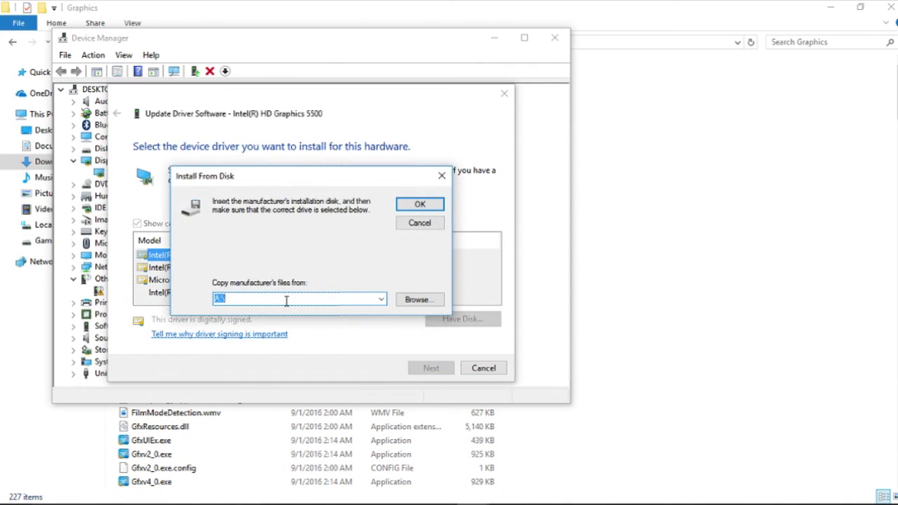
{"action": "key", "text": "ctrl+v"}
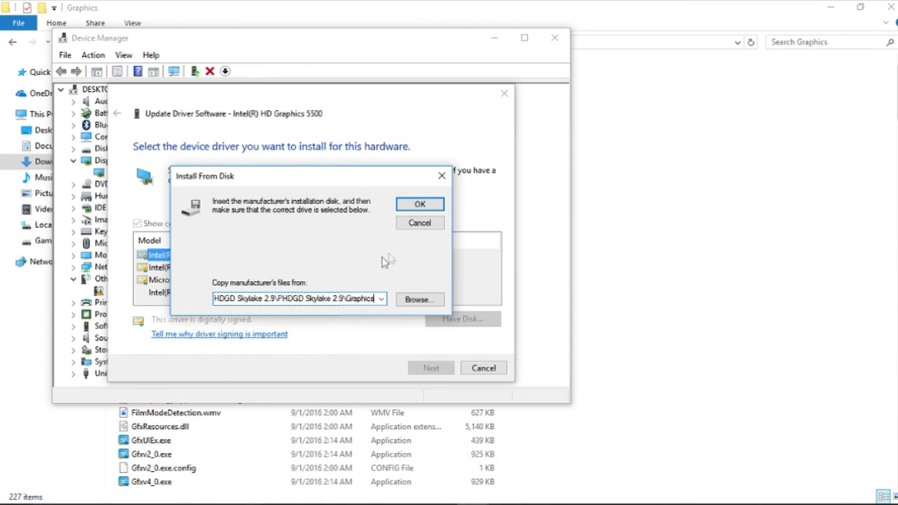
{"action": "left_click", "coordinate": [419, 204]}
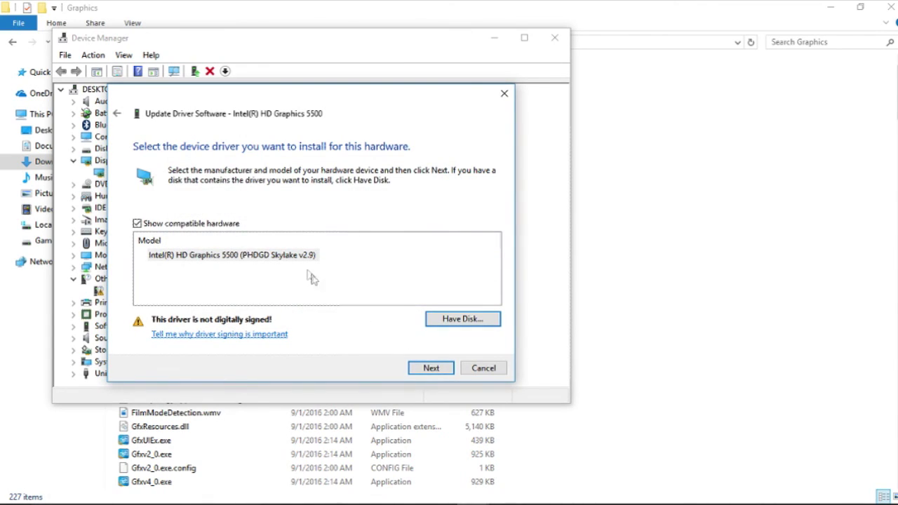
{"action": "left_click", "coordinate": [297, 257]}
Confirm with Next to install the chosen PHDGD Skylake v2.9 driver and wait for completion
{"action": "left_click", "coordinate": [431, 368]}
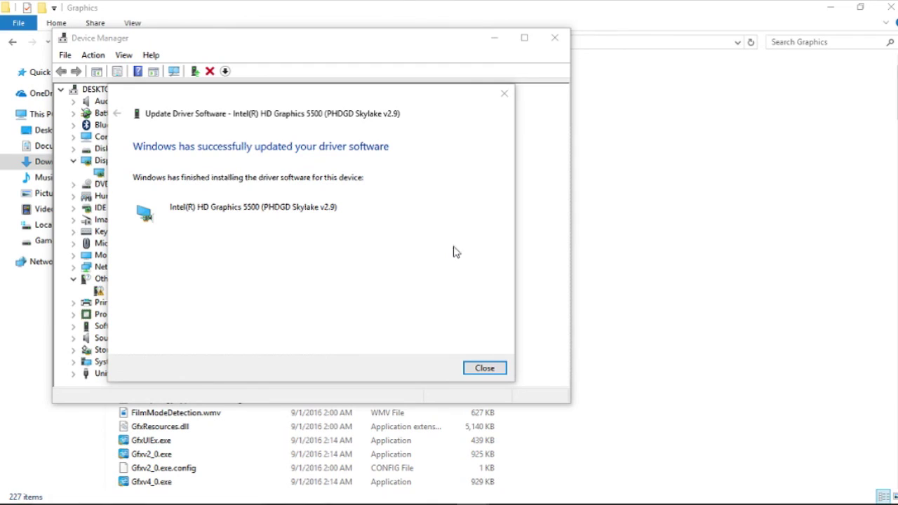
Dismiss the driver update success message, leaving Intel(R) HD Graphics 5500 (PHDGD Skylake v2.9) under Display adapters
{"action": "left_click", "coordinate": [481, 371]}
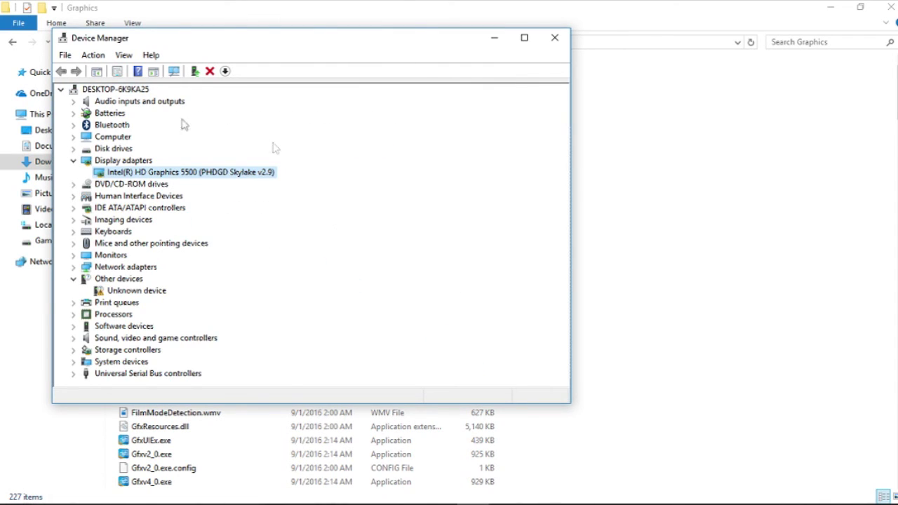